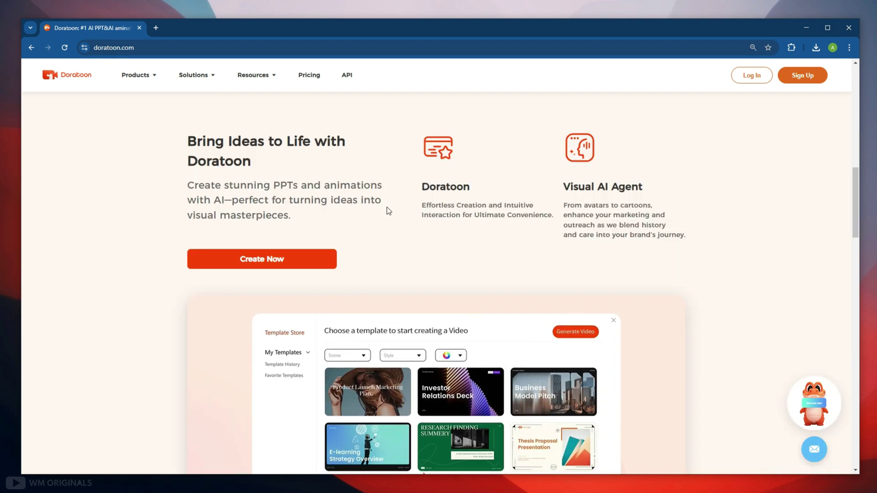
# Scroll up and down through the Doratoon homepage
pyautogui.scroll(-10, 386, 209)
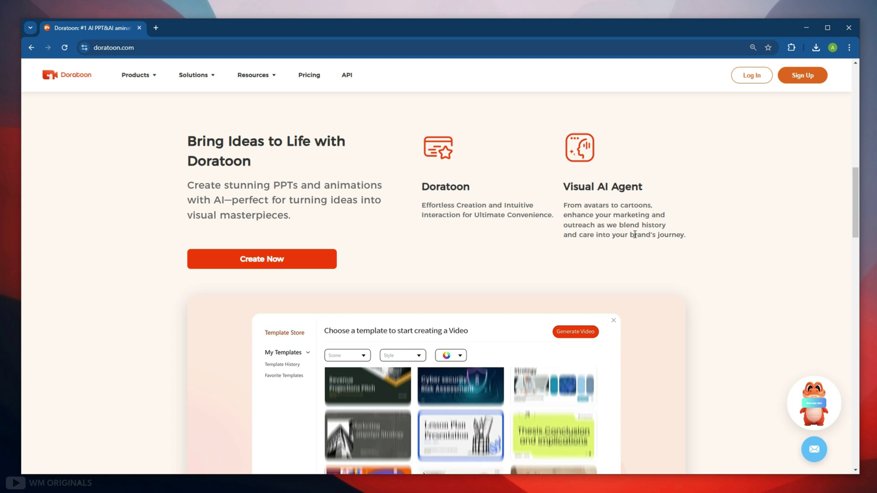
pyautogui.scroll(-9, 622, 264)
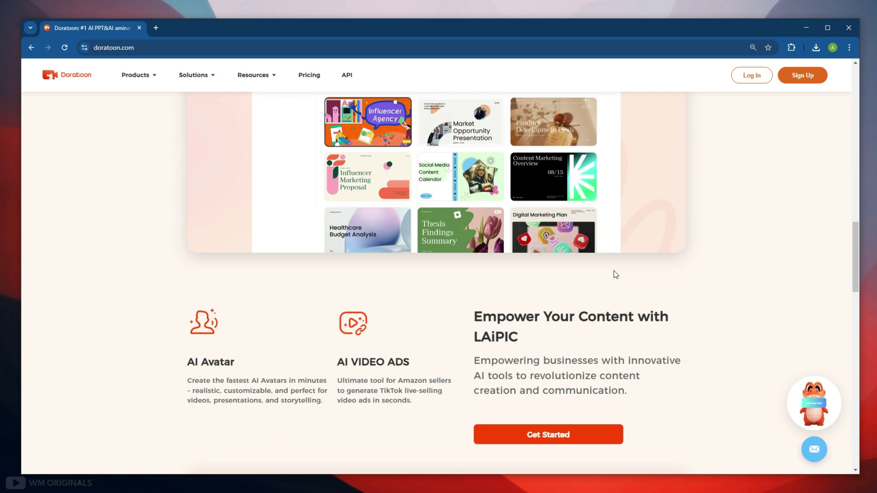
pyautogui.scroll(-10, 611, 269)
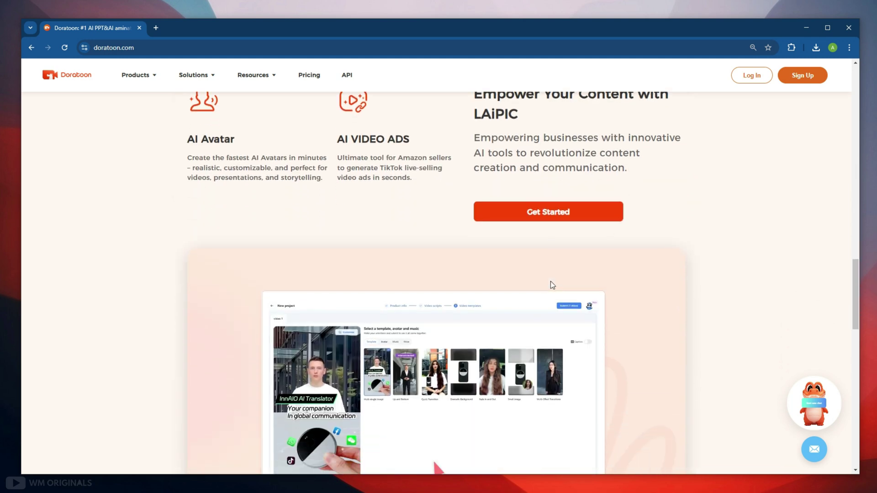
pyautogui.scroll(-3, 544, 281)
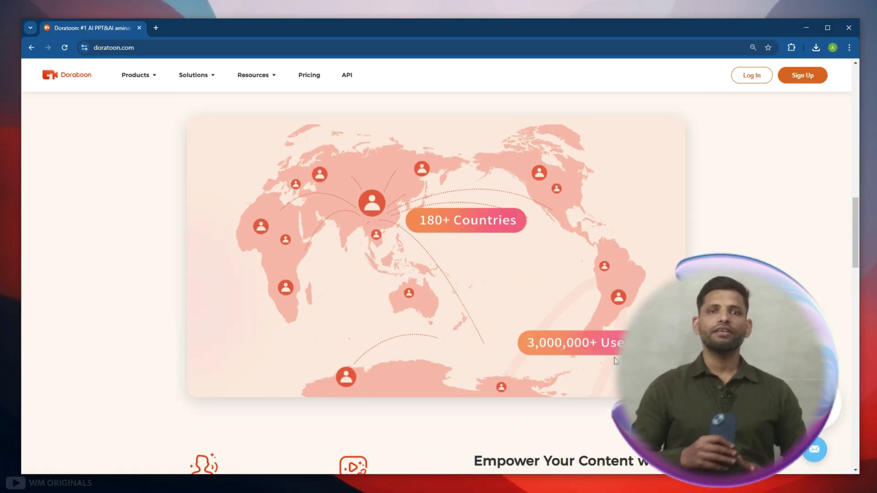
pyautogui.scroll(15, 616, 361)
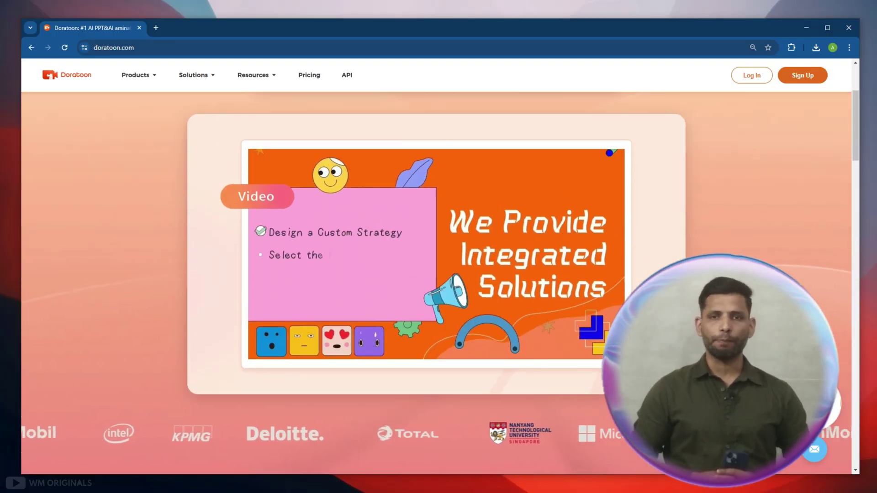
pyautogui.scroll(3, 856, 135)
pyautogui.scroll(-1, 856, 134)
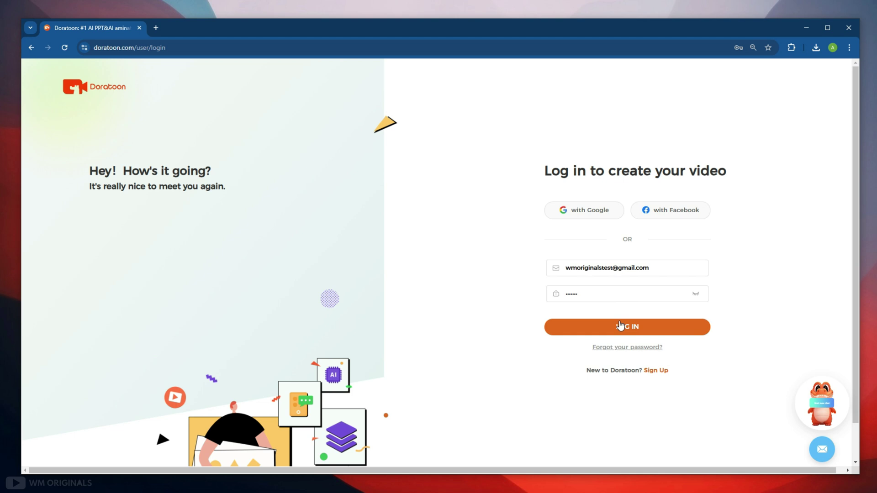
# Sign in to the account and switch the workbench to the AI-Generated PPT tab
pyautogui.click(620, 326)
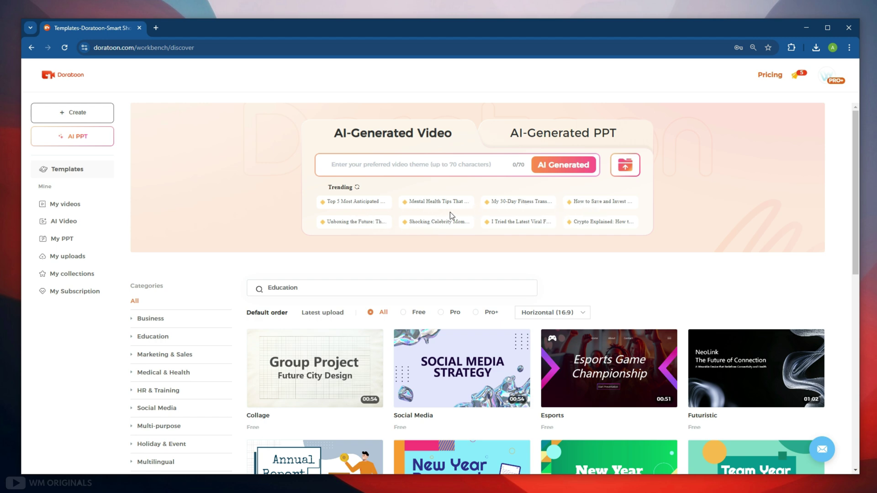
pyautogui.click(508, 140)
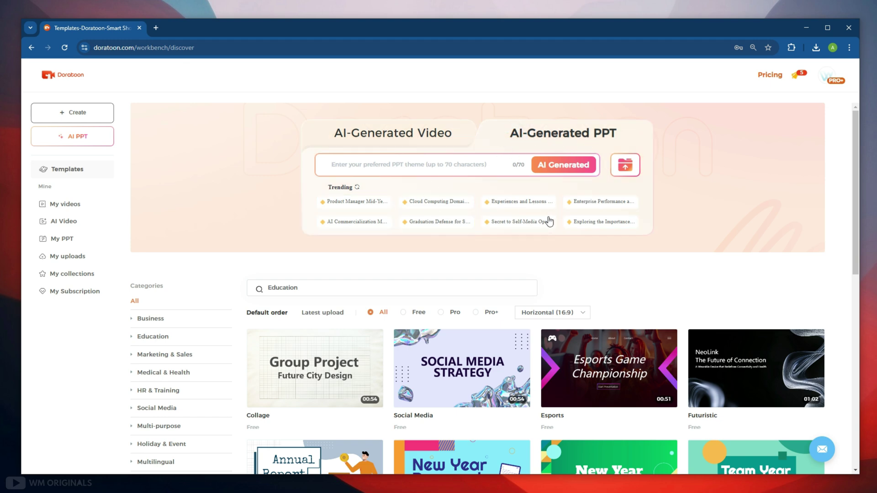
# Return to the AI-Generated Video tab and scroll through the templates
pyautogui.click(393, 138)
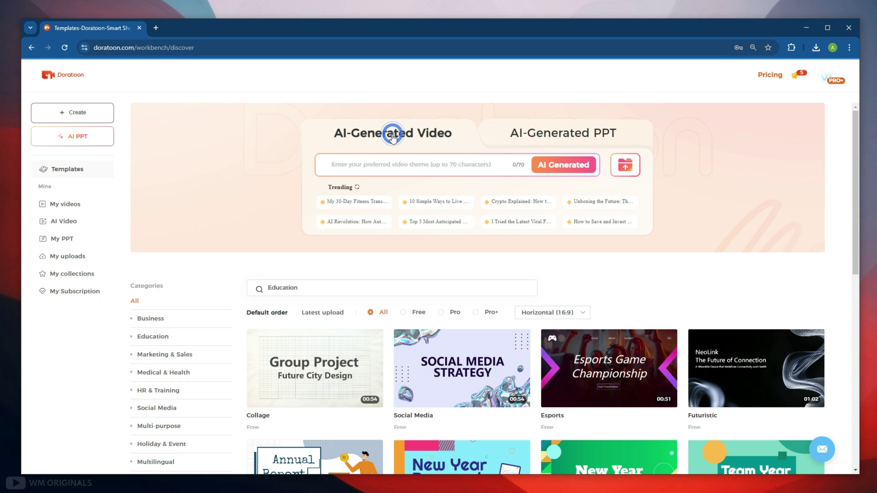
pyautogui.scroll(-6, 264, 253)
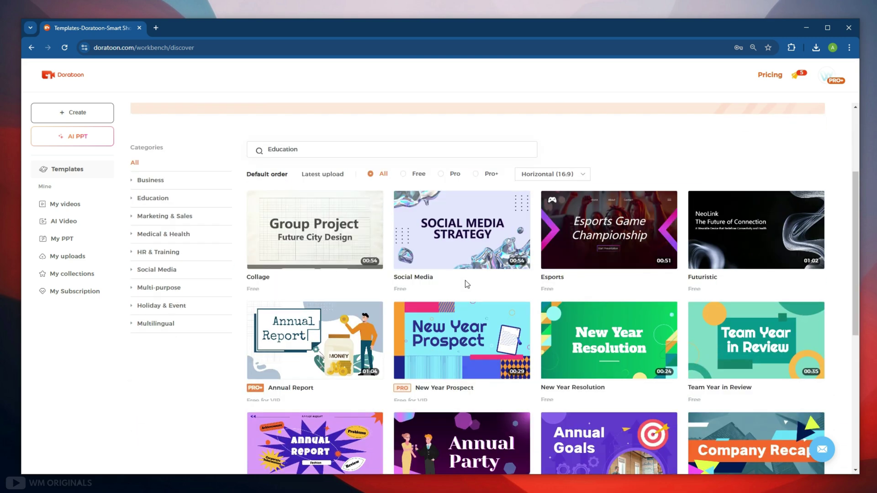
pyautogui.scroll(-3, 408, 290)
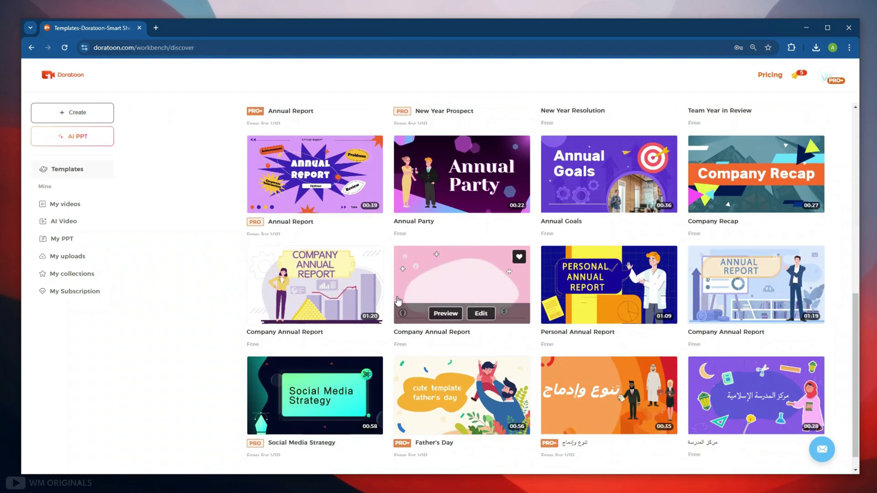
pyautogui.scroll(-5, 460, 309)
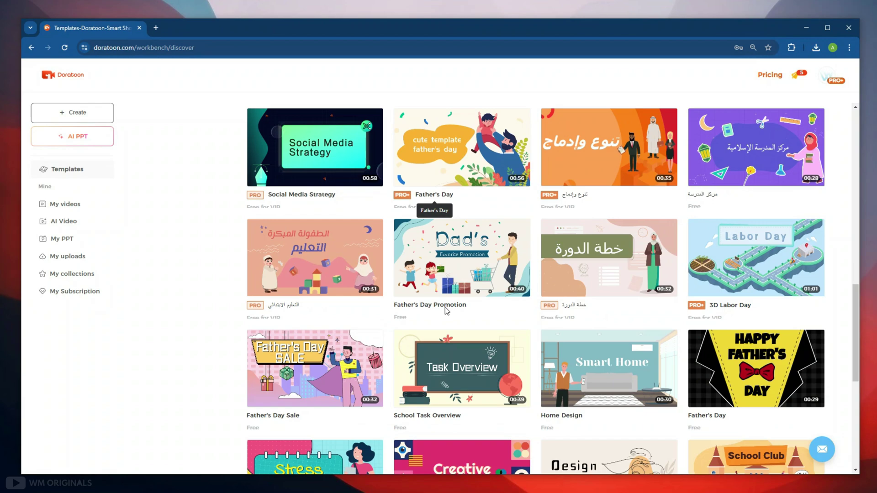
pyautogui.scroll(13, 448, 304)
# Filter templates by Business, Education, Marketing & Sales, Medical & Health, then Social Media
pyautogui.click(159, 306)
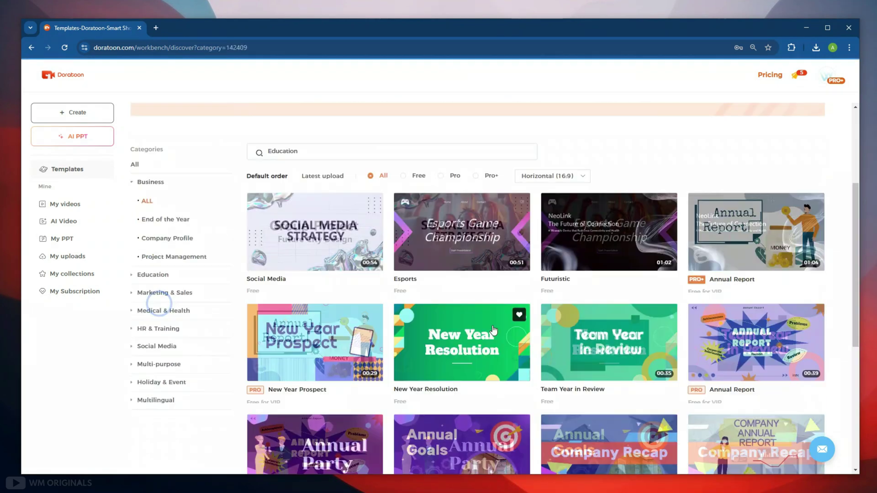
pyautogui.click(152, 234)
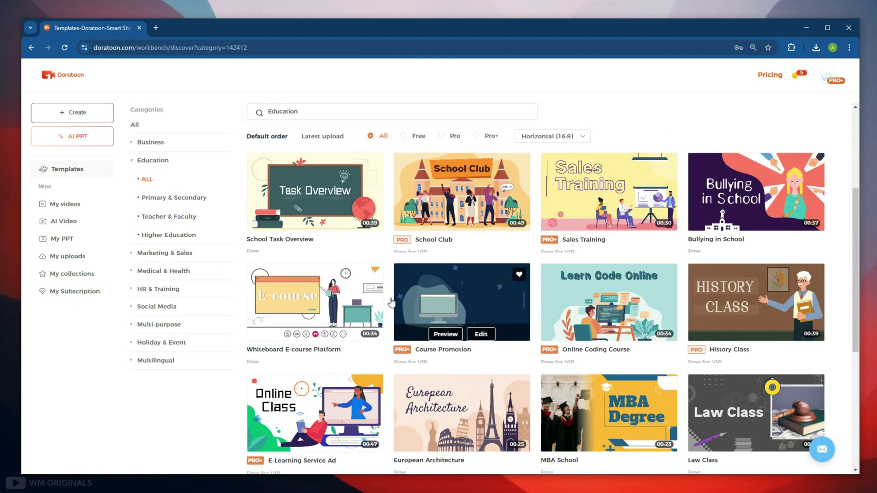
pyautogui.click(183, 253)
pyautogui.click(183, 270)
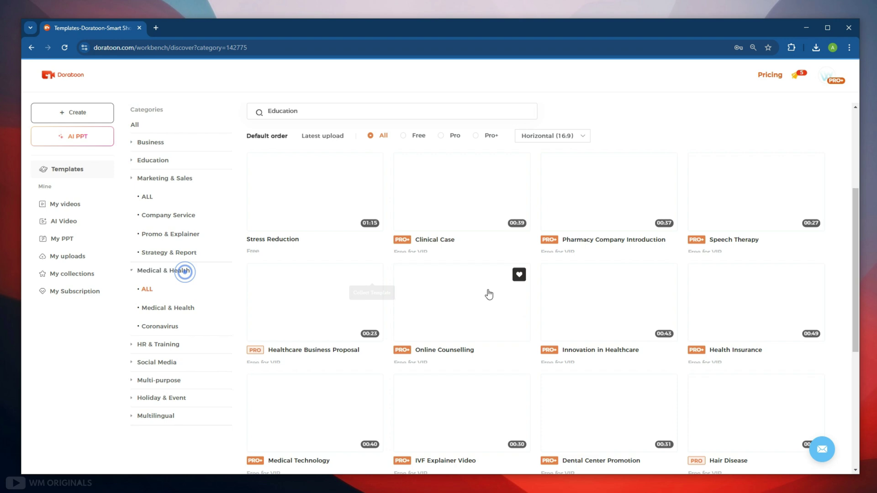
pyautogui.click(163, 287)
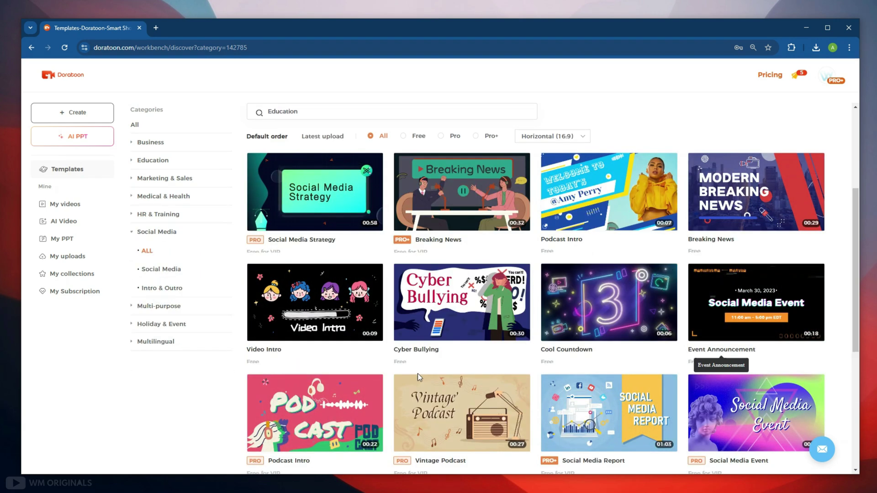
pyautogui.moveTo(525, 335)
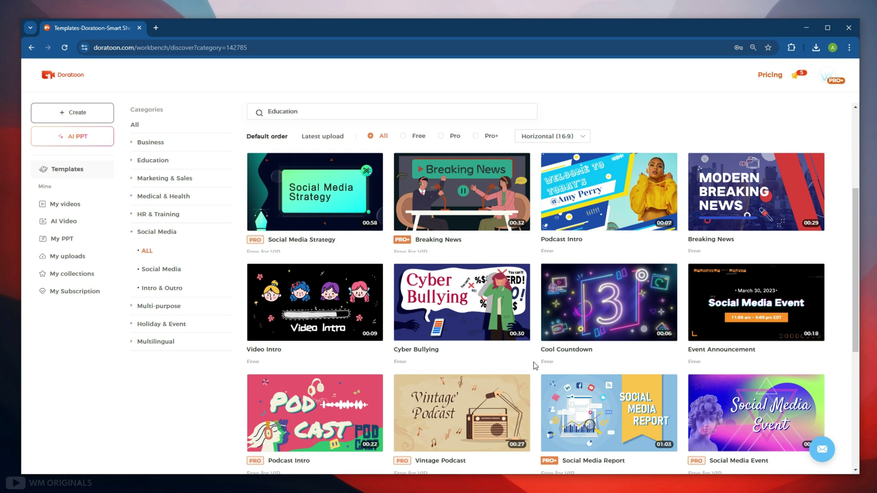
pyautogui.scroll(4, 327, 242)
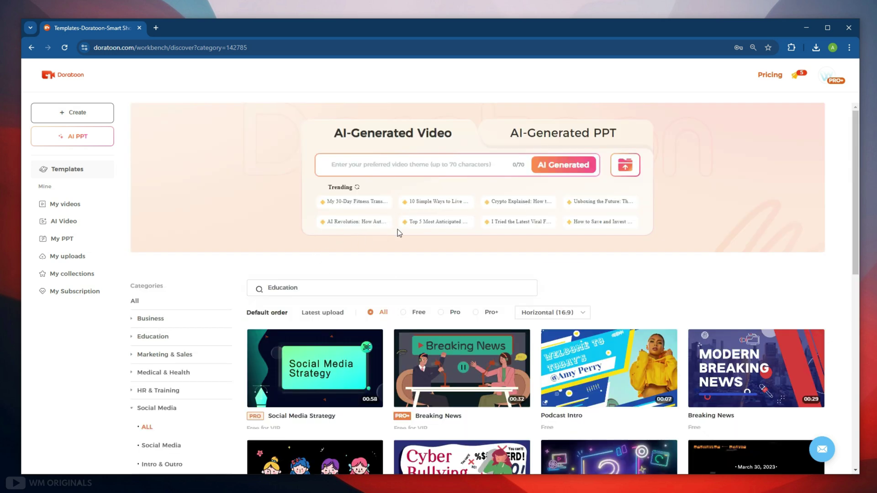
# Open the Template Store from a trending AI-Generated Video topic and scroll the gallery
pyautogui.click(430, 223)
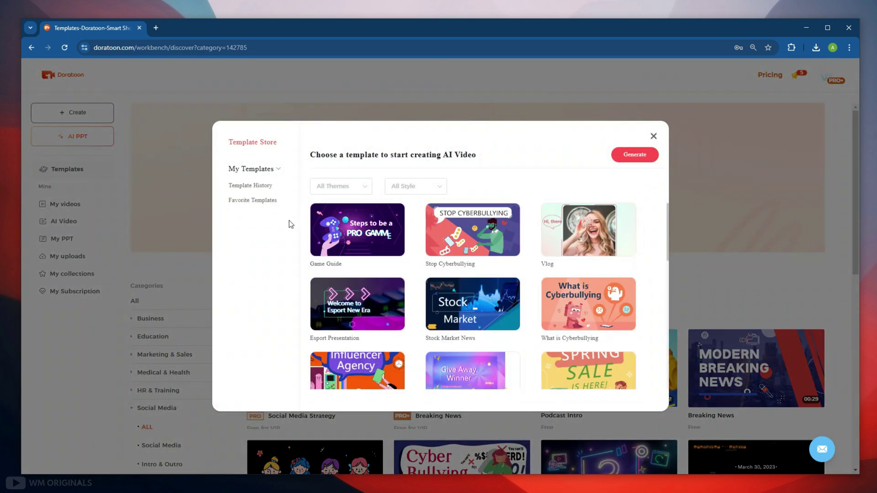
pyautogui.scroll(-5, 429, 307)
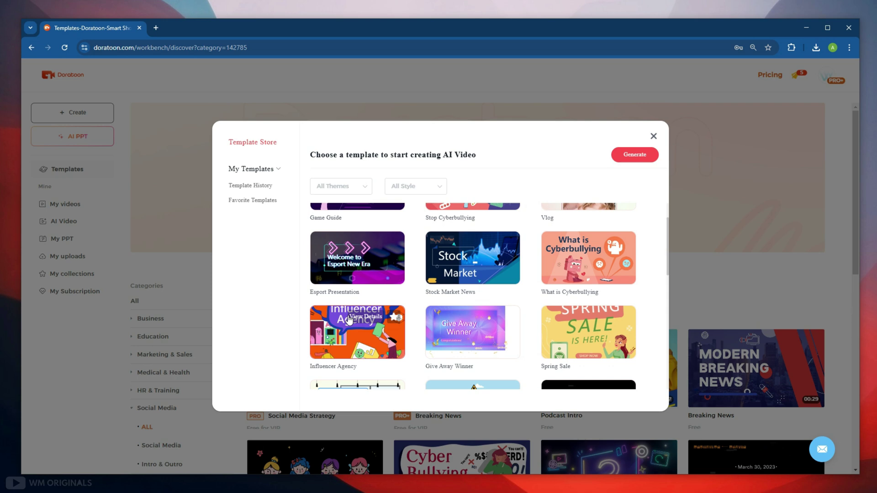
pyautogui.scroll(5, 463, 326)
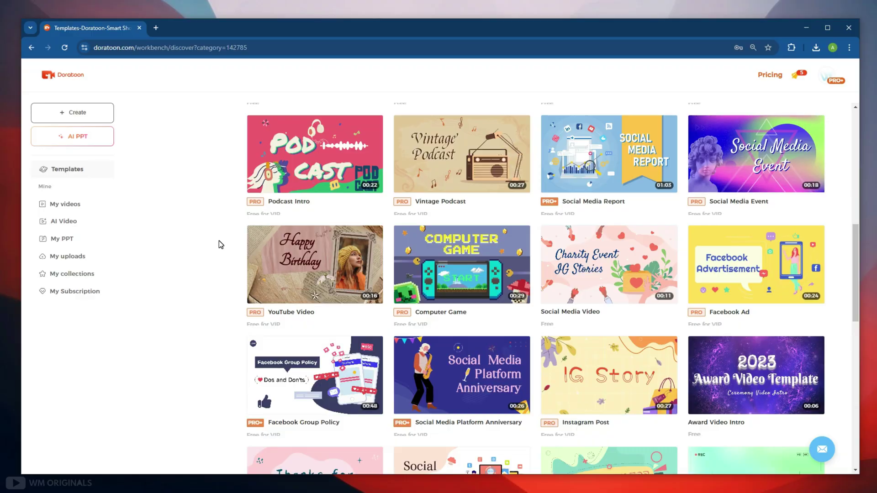
# Play a preview of the Cyber Bullying template from the Social Media templates
pyautogui.scroll(-2, 235, 201)
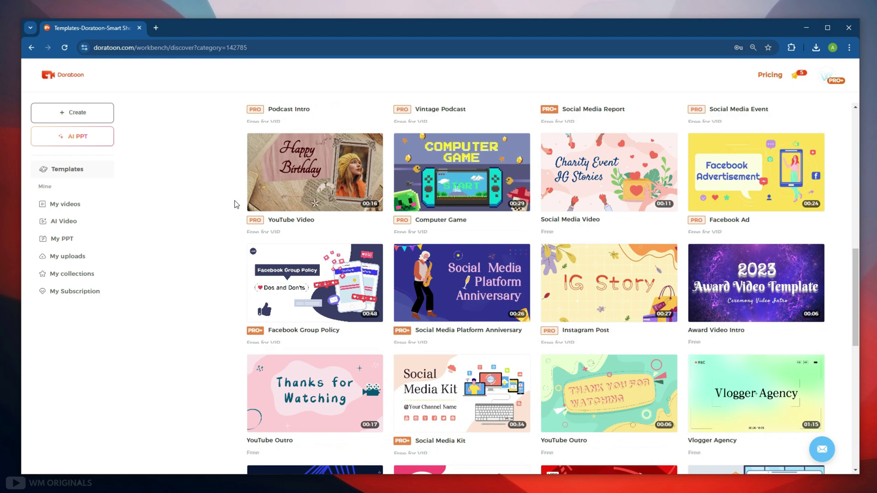
pyautogui.scroll(-2, 236, 204)
pyautogui.scroll(3, 246, 208)
pyautogui.scroll(-1, 260, 213)
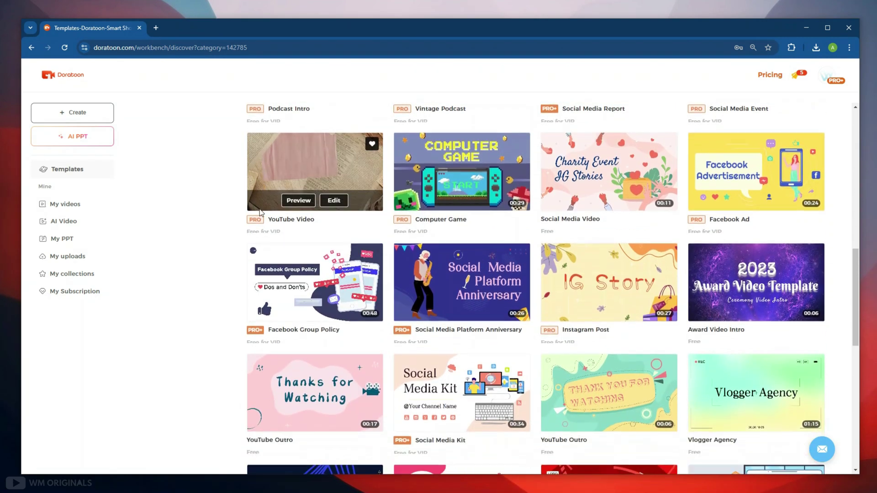
pyautogui.scroll(7, 261, 213)
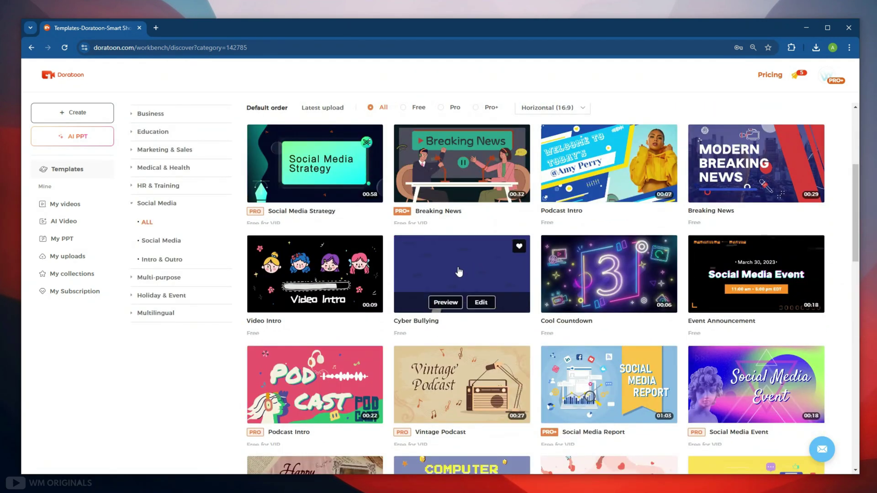
pyautogui.click(447, 303)
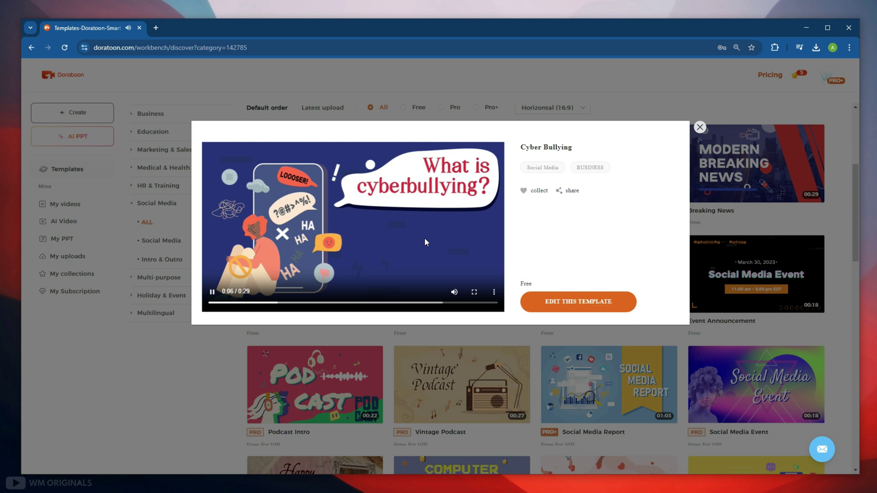
# Open the Cyber Bullying template in the editor as a 6-page project
pyautogui.click(564, 305)
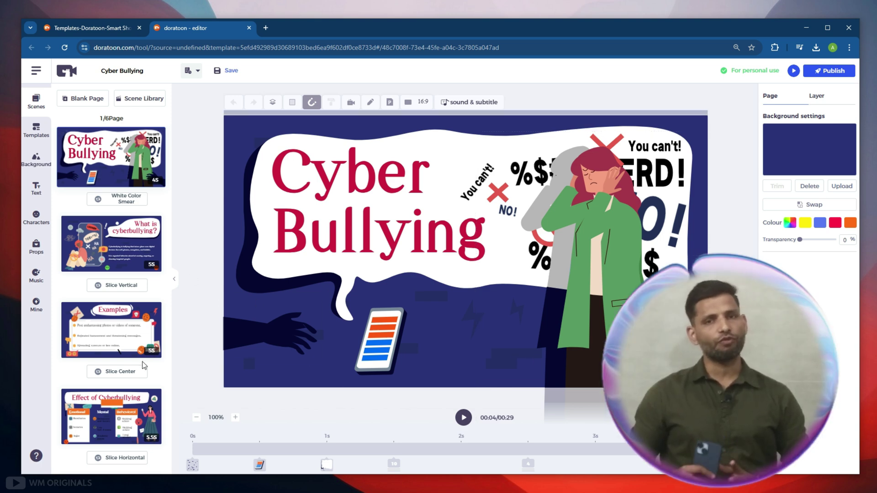
pyautogui.scroll(-5, 144, 366)
pyautogui.scroll(5, 110, 274)
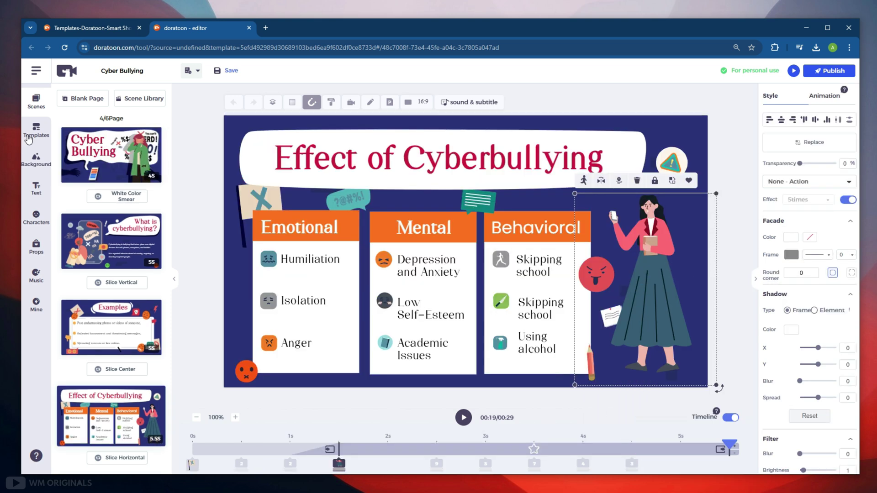
# Browse the editor's Templates library in the left sidebar
pyautogui.click(36, 130)
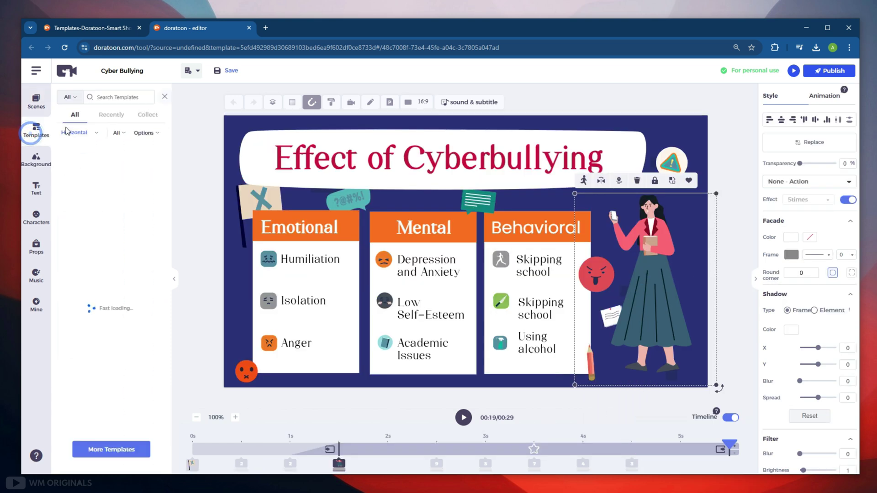
pyautogui.scroll(-2, 114, 292)
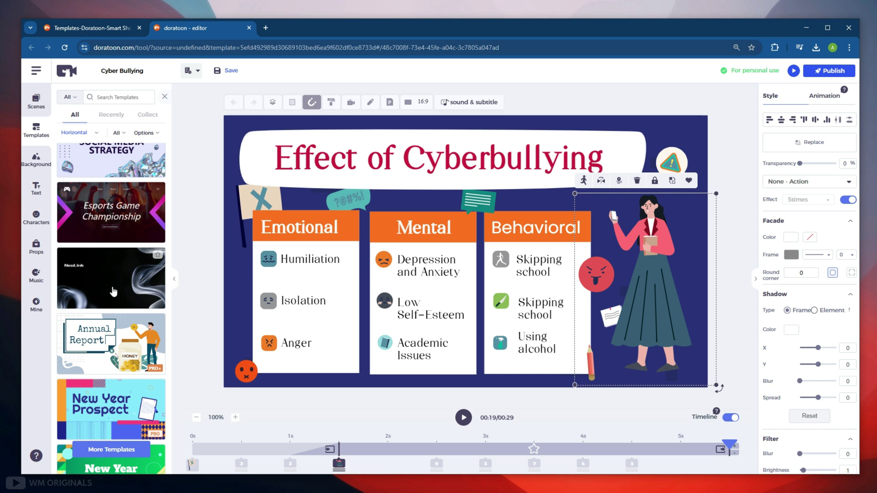
pyautogui.scroll(-3, 114, 292)
pyautogui.scroll(4, 112, 284)
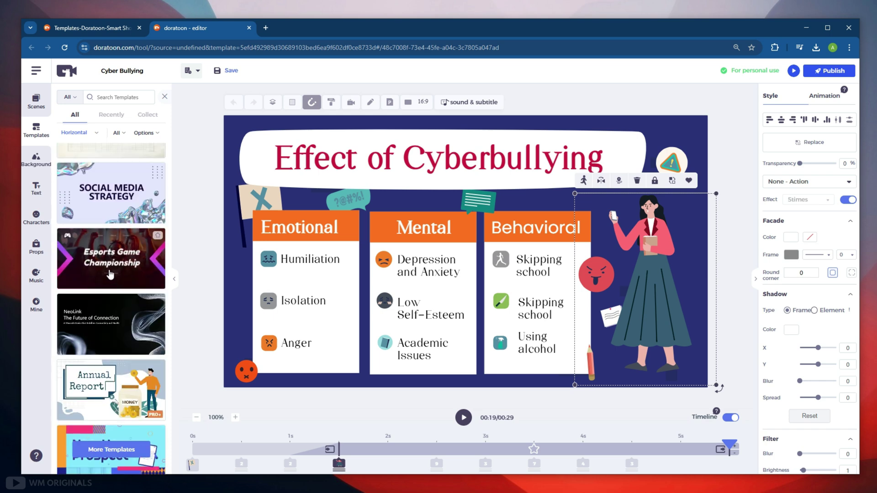
# Scroll the templates list and browse the Background library
pyautogui.scroll(-7, 110, 274)
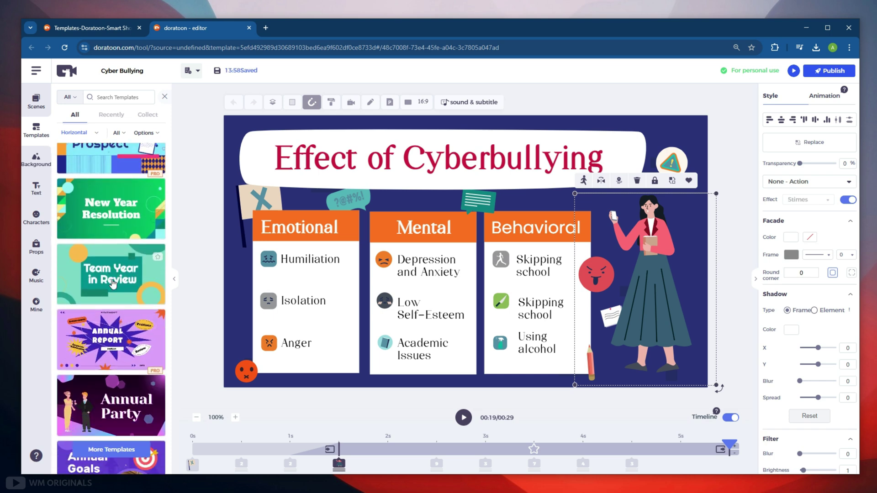
pyautogui.scroll(-1, 113, 284)
pyautogui.scroll(-2, 116, 290)
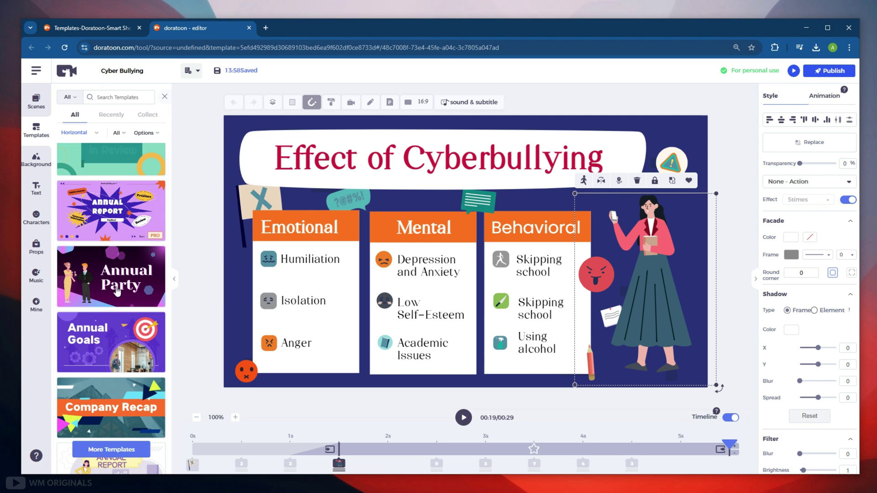
pyautogui.scroll(-2, 117, 291)
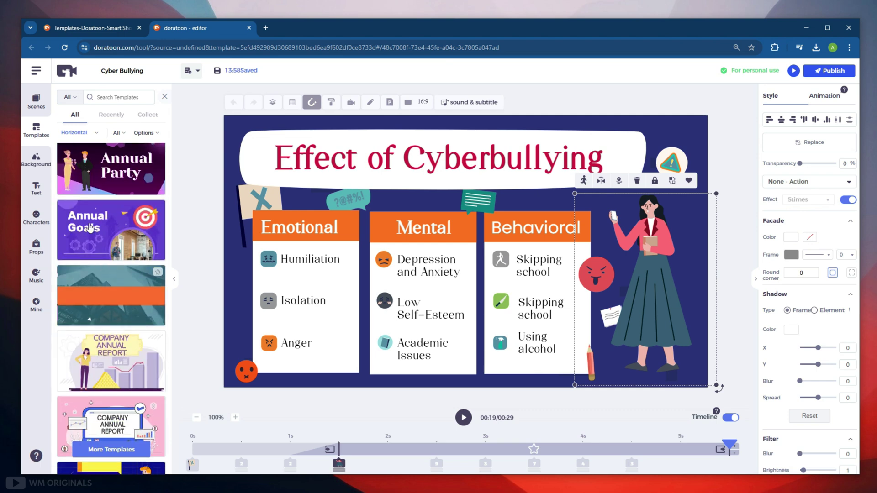
pyautogui.click(41, 168)
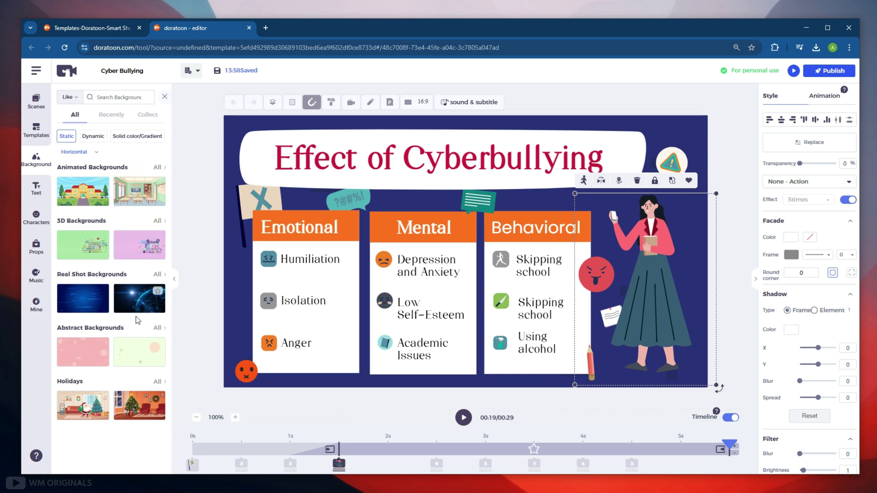
# View the Text library's full Corporate marketing collection and deselect the slide's character
pyautogui.click(32, 191)
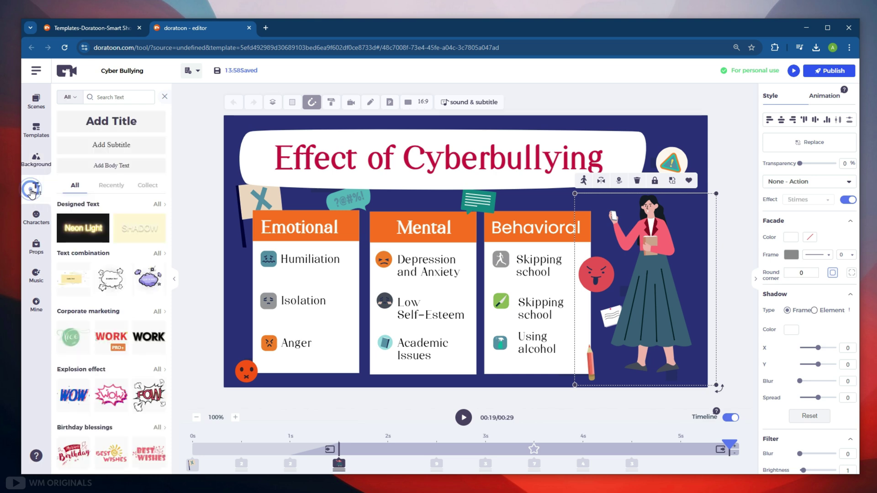
pyautogui.scroll(-2, 106, 251)
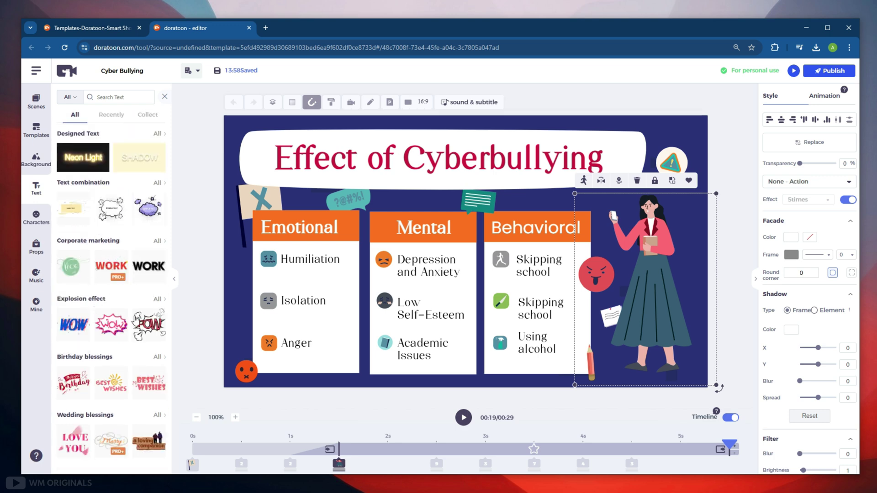
pyautogui.click(157, 241)
pyautogui.click(157, 212)
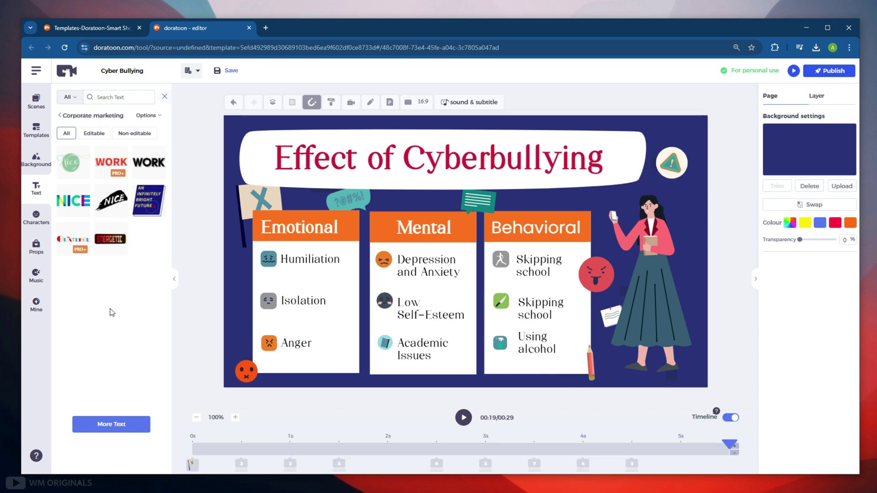
# Replace the woman on the Effect of Cyberbullying slide with the applauding clerk character
pyautogui.click(37, 219)
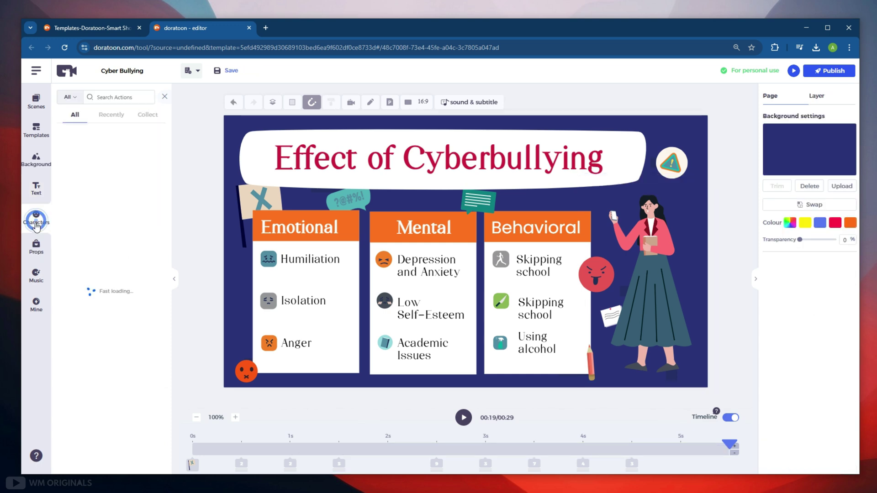
pyautogui.scroll(-8, 100, 233)
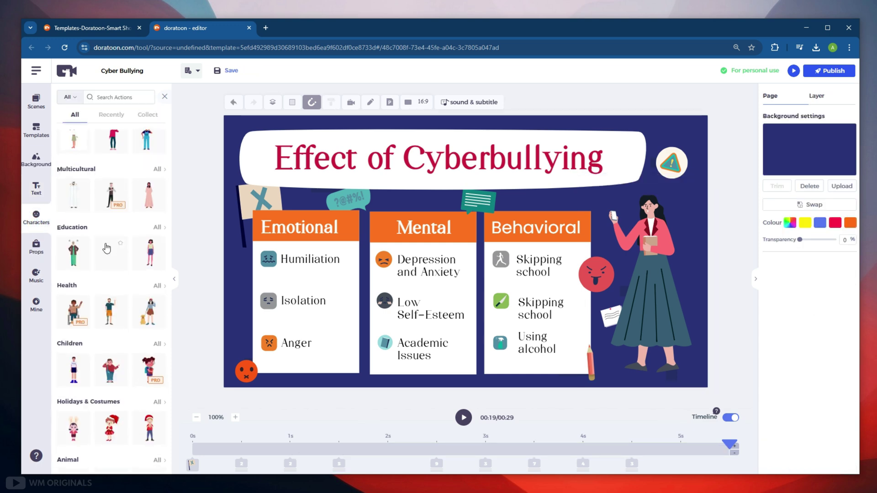
pyautogui.scroll(4, 105, 251)
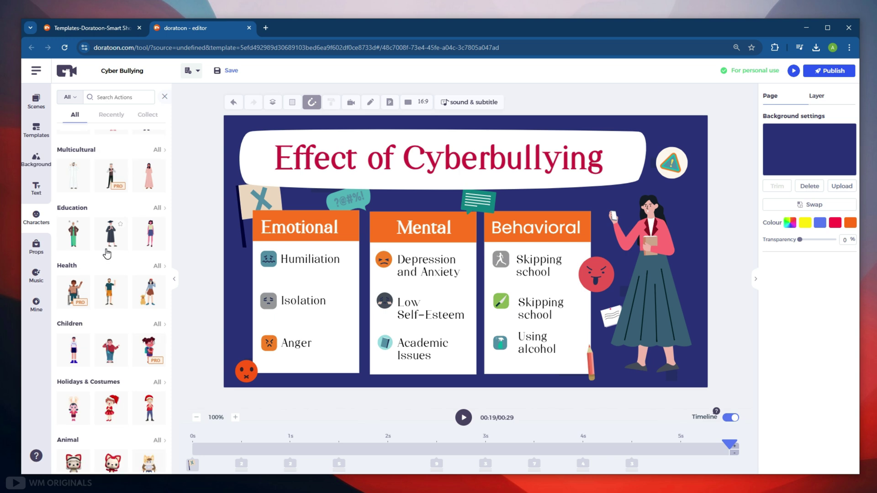
pyautogui.scroll(-2, 128, 341)
pyautogui.click(642, 251)
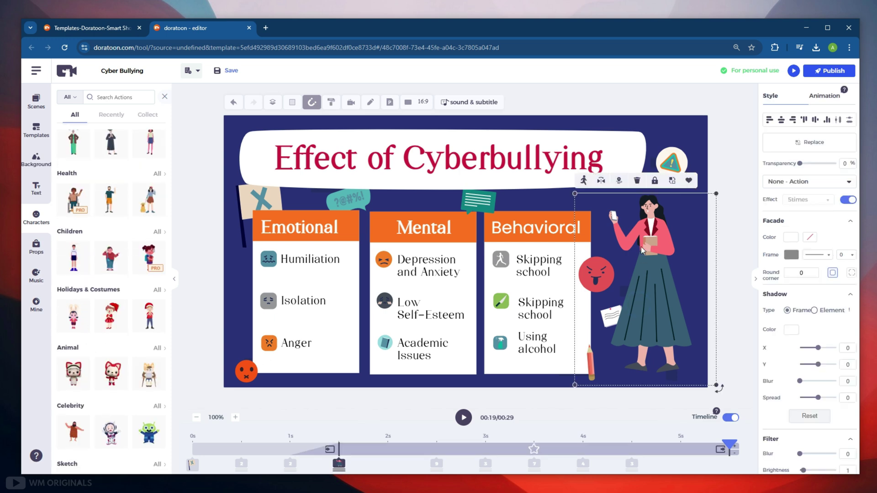
pyautogui.click(671, 181)
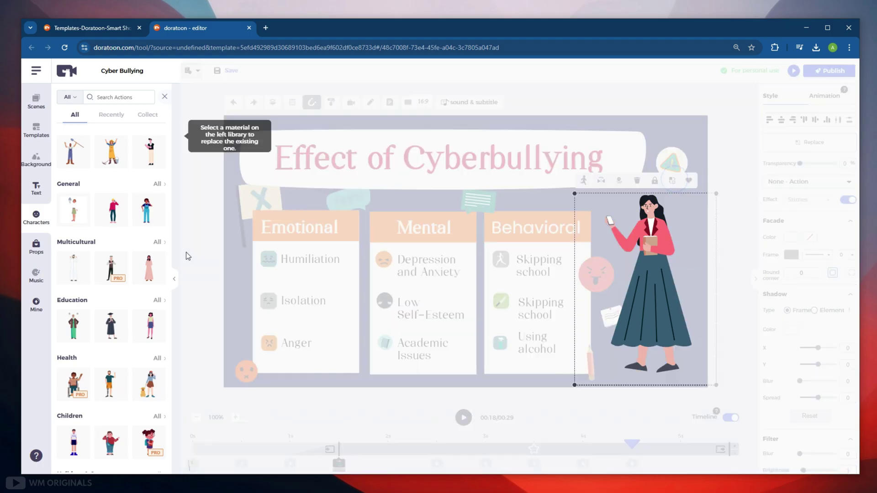
pyautogui.click(146, 160)
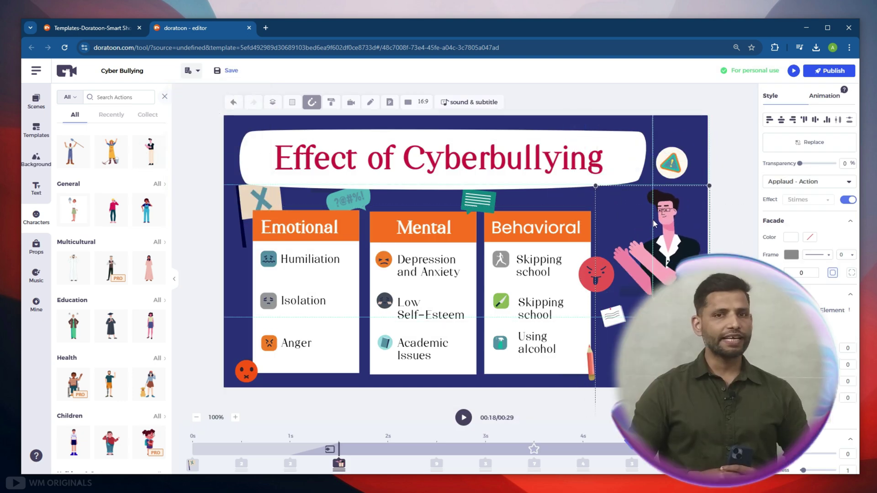
pyautogui.click(654, 224)
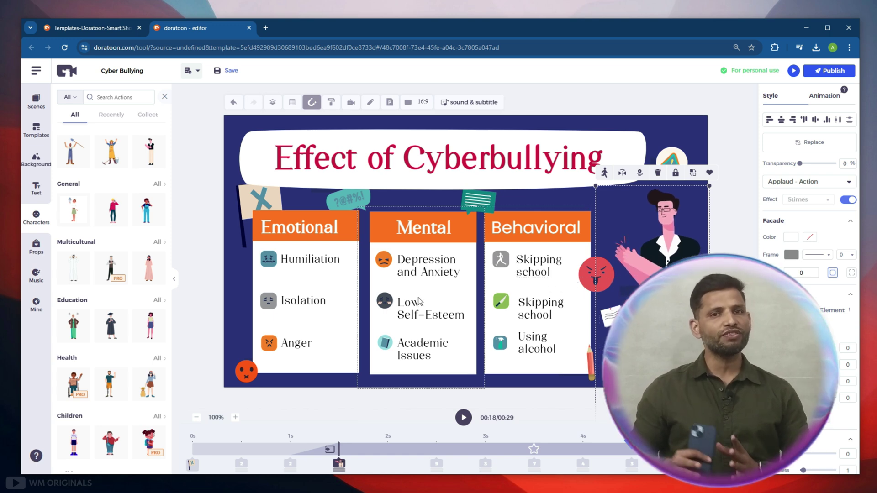
# Show the full 3D props collection containing the pink chat-bubble prop
pyautogui.click(36, 249)
pyautogui.scroll(-6, 117, 304)
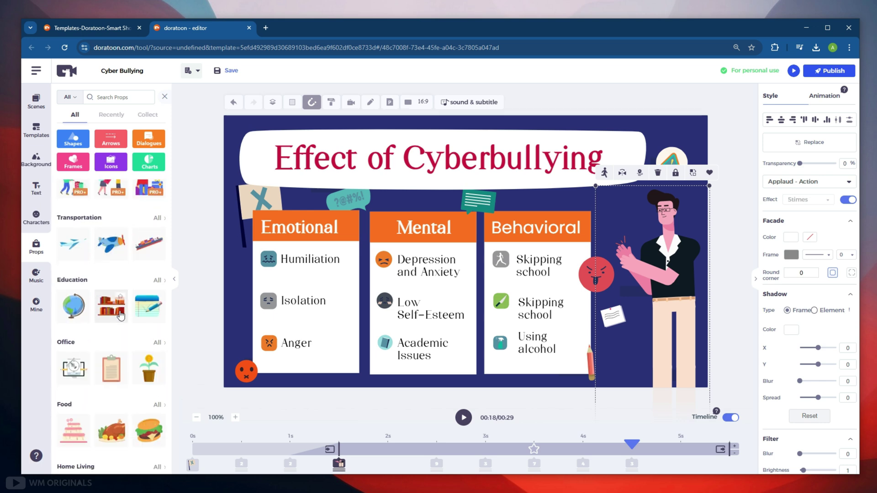
pyautogui.scroll(-7, 118, 308)
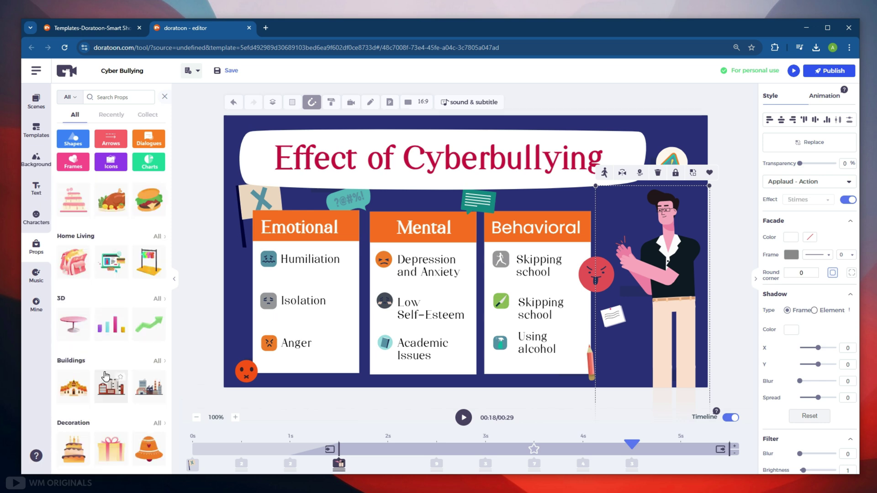
pyautogui.scroll(-10, 106, 375)
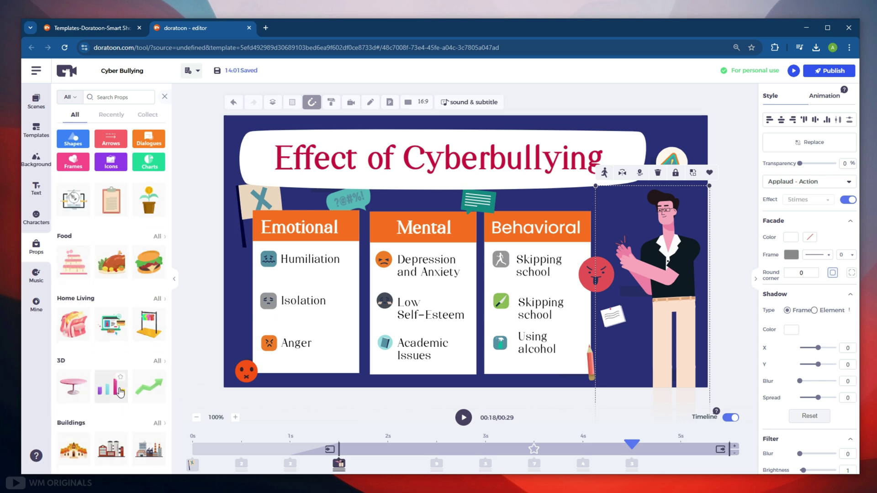
pyautogui.click(160, 358)
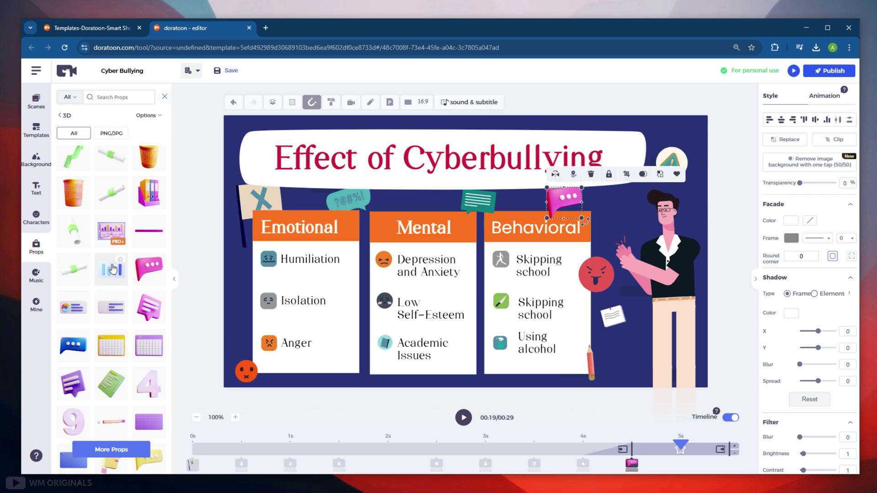
# Add Strut Your Stuff from the Music library as a looping soundtrack
pyautogui.click(36, 278)
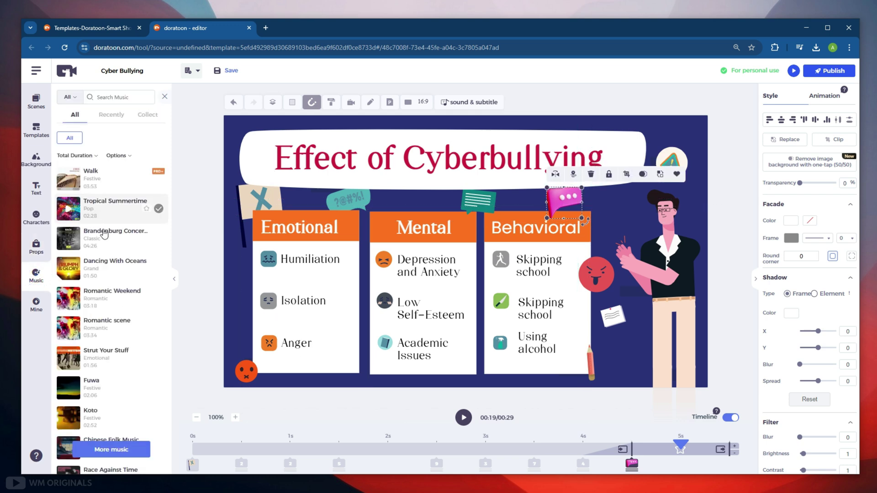
pyautogui.scroll(-3, 112, 304)
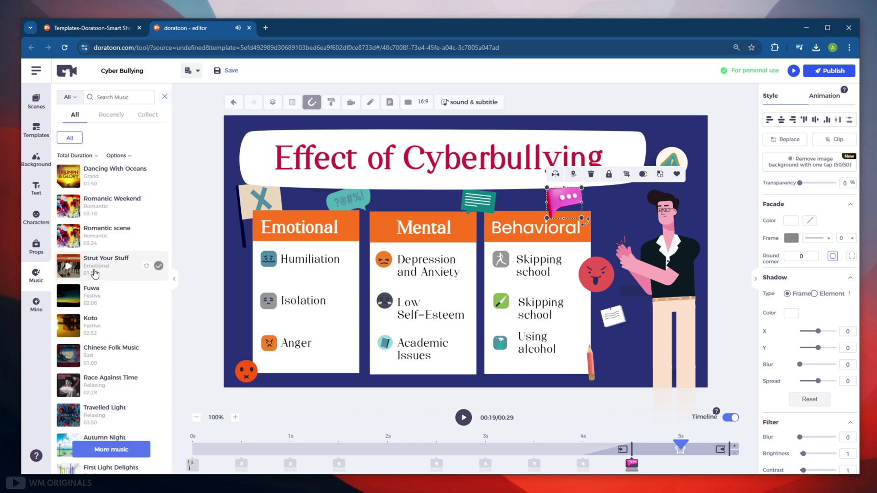
pyautogui.click(158, 266)
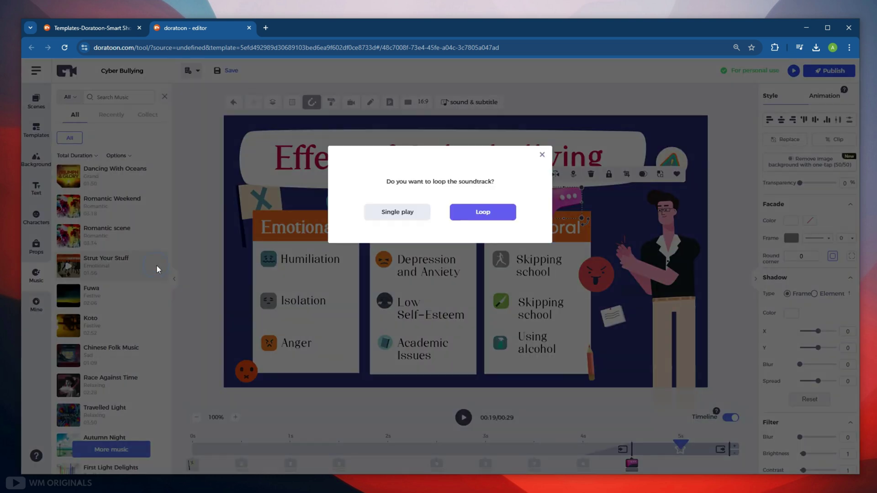
pyautogui.click(471, 214)
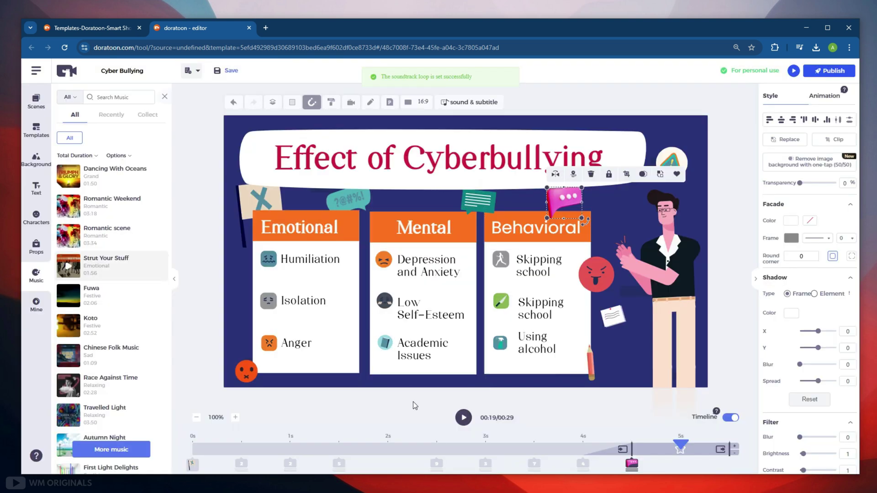
# Show the Mine library listing 6 images, 4 audio files and 0 videos
pyautogui.click(36, 306)
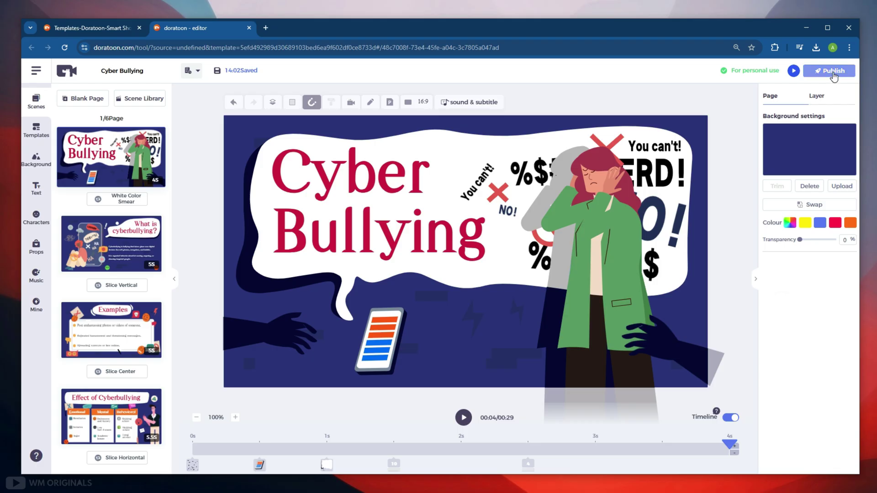
# Export the Cyber Bullying video as an MP4 at Ultra-HD 1080P with no watermark
pyautogui.click(833, 72)
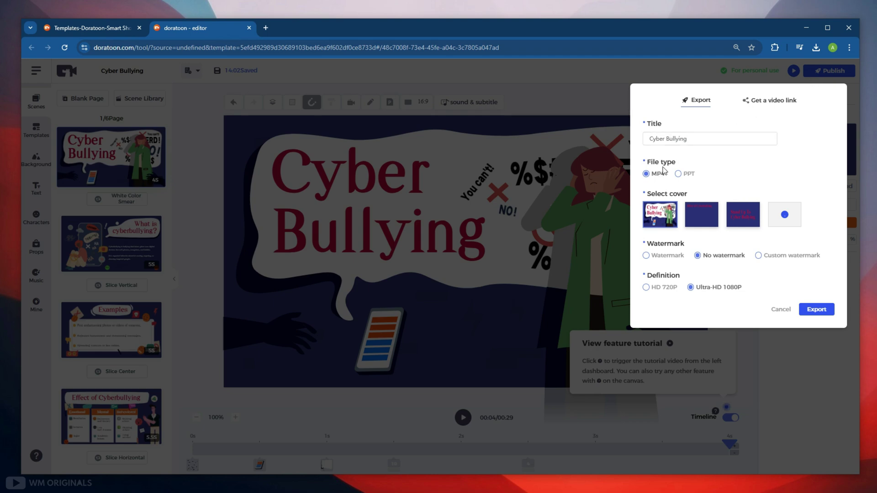
pyautogui.click(680, 174)
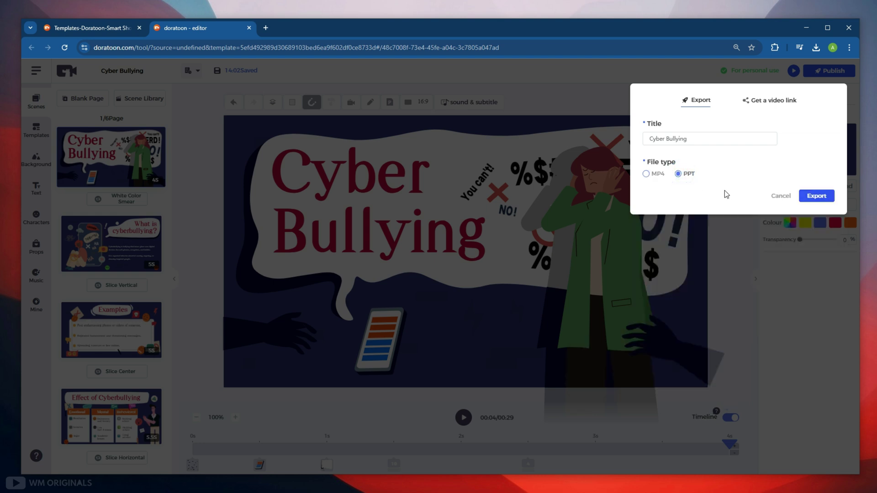
pyautogui.click(647, 174)
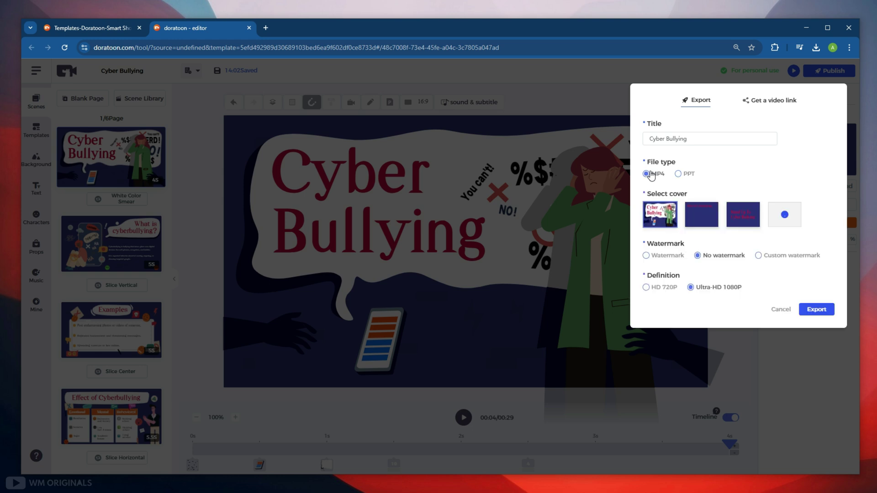
pyautogui.click(816, 310)
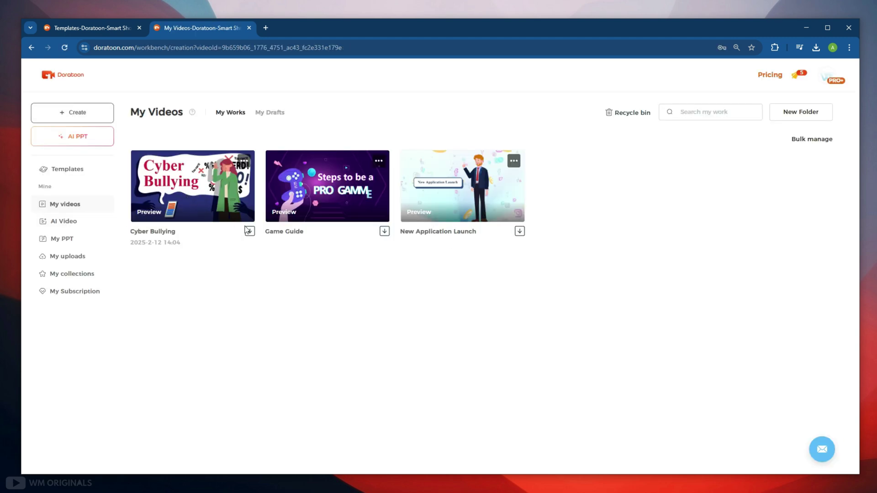
# Open and then close the Cyber Bullying video's options menu in My Videos
pyautogui.click(245, 165)
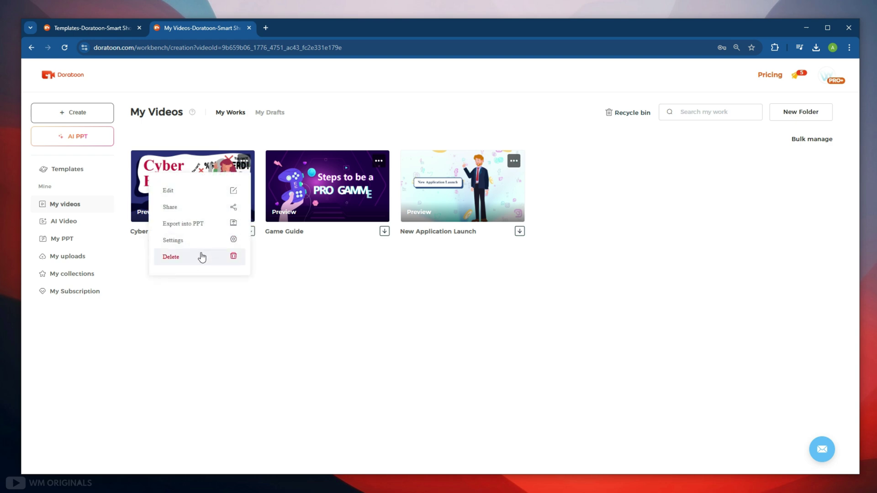
pyautogui.click(284, 264)
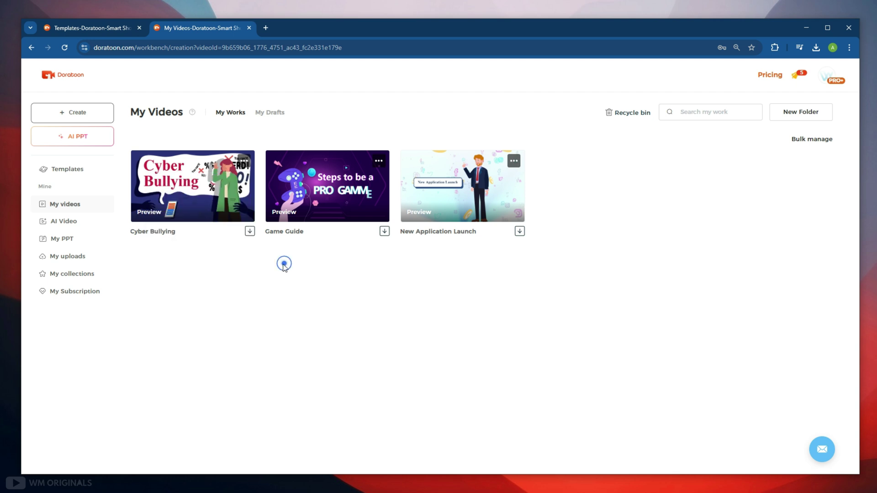